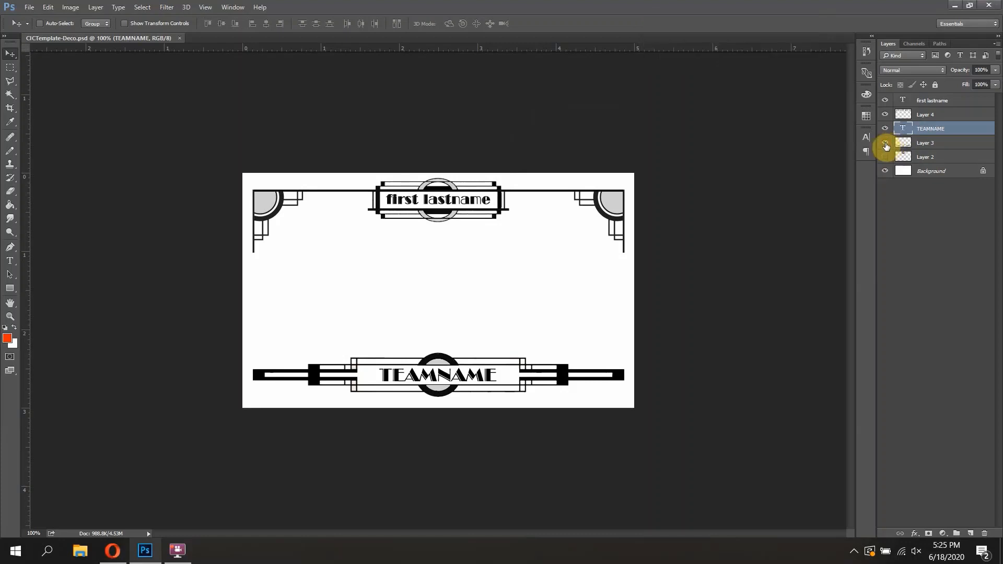
Check which frame artwork Layer 3 and Layer 4 contain by hiding and reshowing layers.
{"action": "left_click", "coordinate": [885, 143]}
{"action": "left_click", "coordinate": [885, 143]}
{"action": "left_click", "coordinate": [885, 115]}
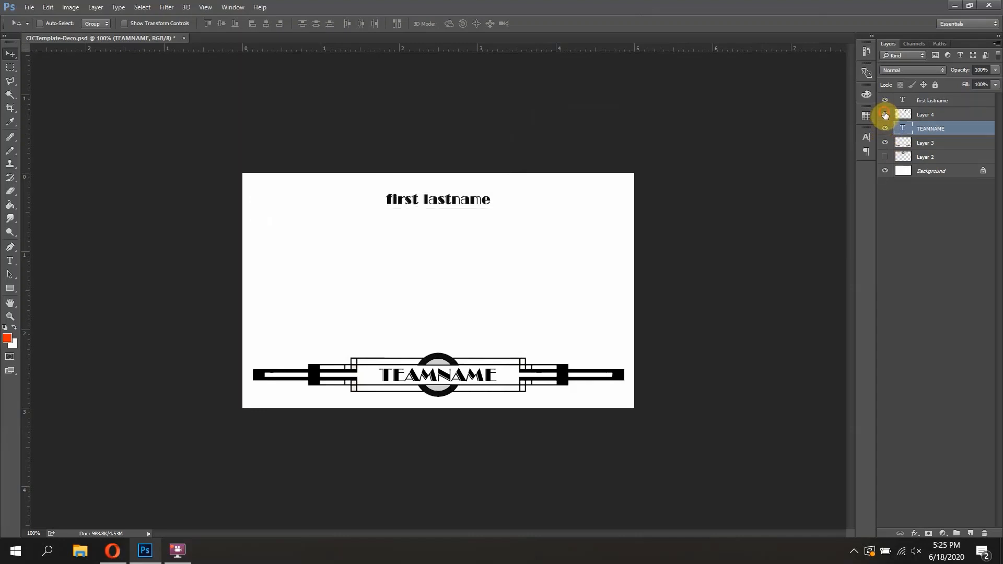
{"action": "left_click", "coordinate": [885, 115]}
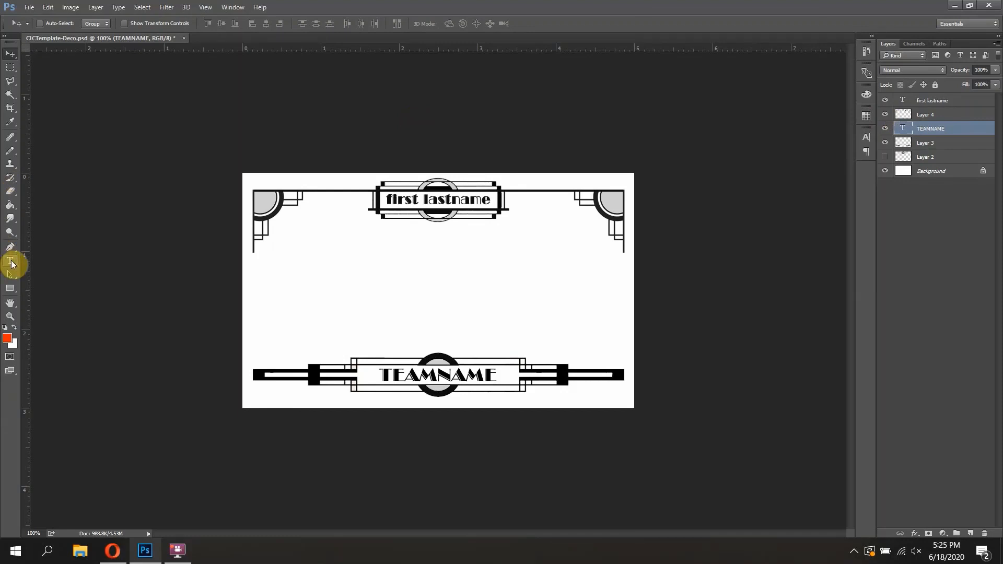
Activate the Type tool and view the list of fonts available for the TEAMNAME text.
{"action": "left_click", "coordinate": [11, 261]}
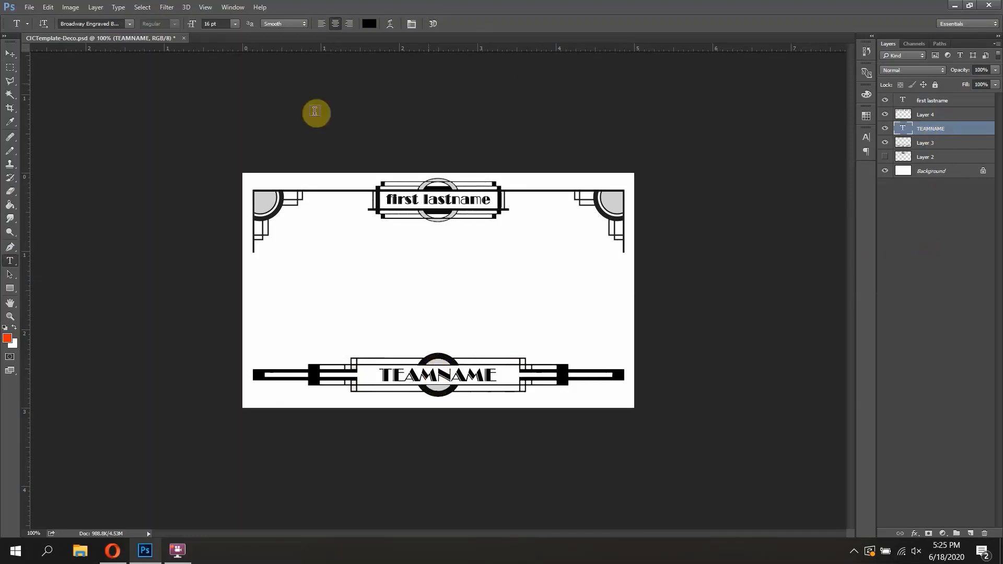
{"action": "left_click", "coordinate": [79, 24]}
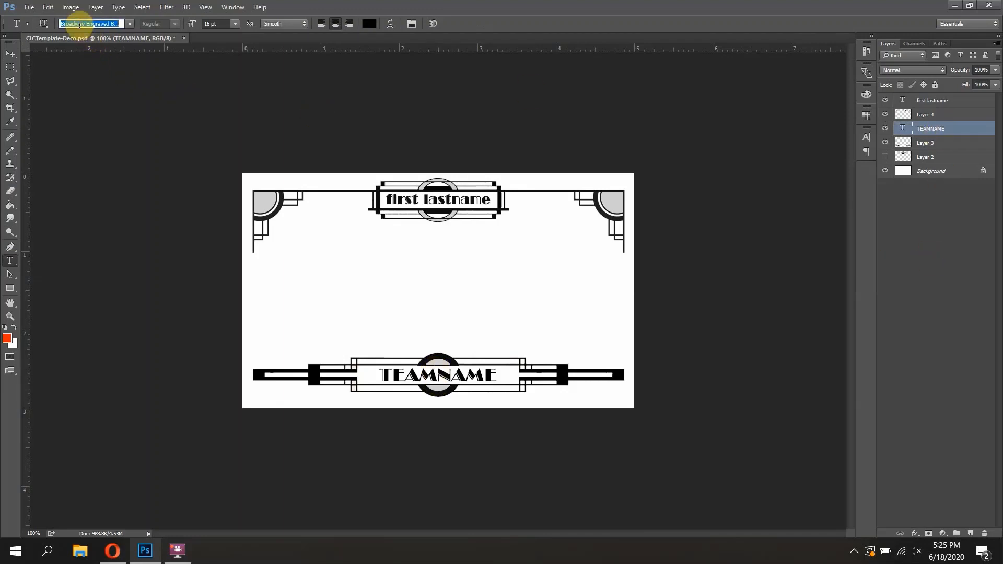
{"action": "left_click", "coordinate": [119, 23]}
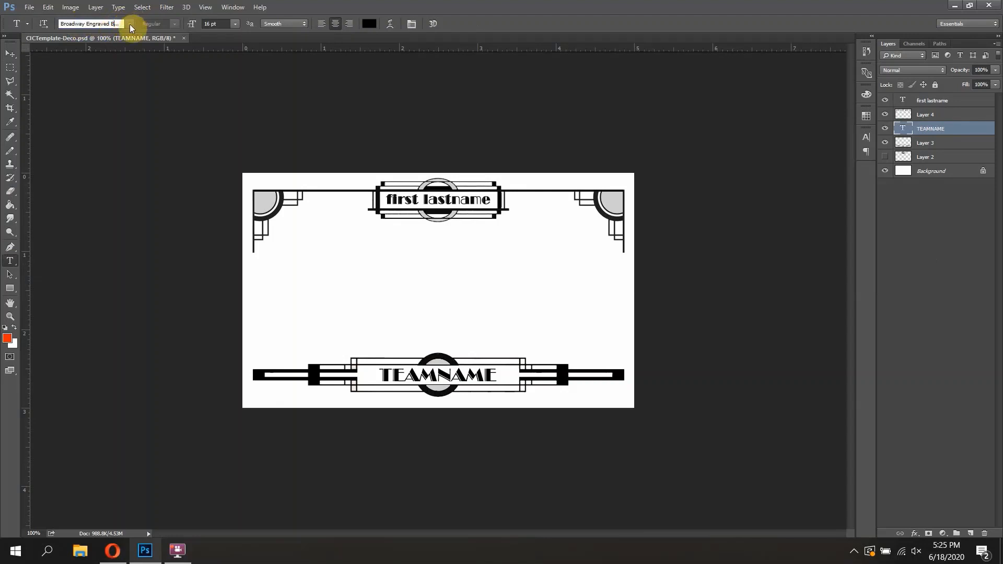
{"action": "left_click", "coordinate": [129, 24]}
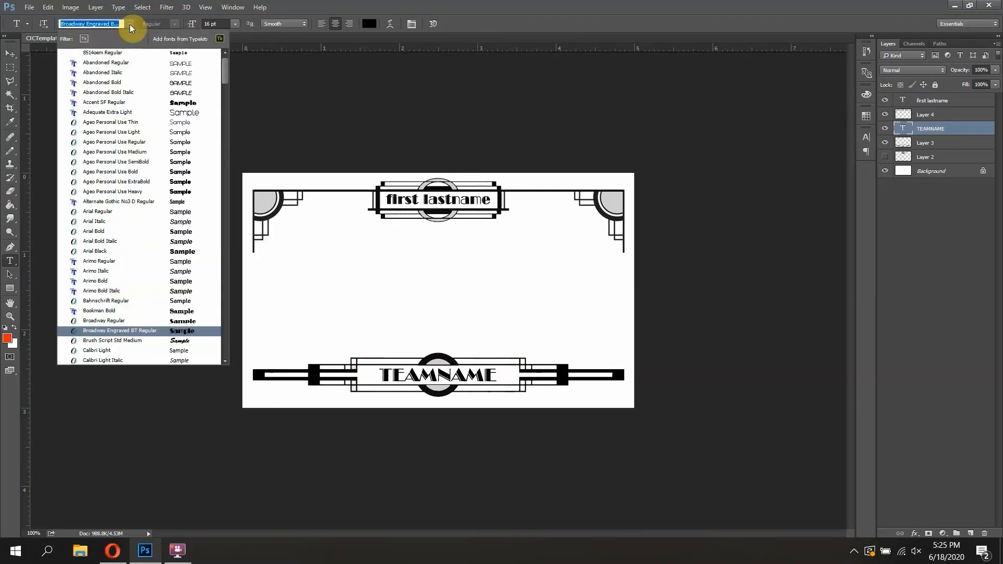
{"action": "left_click", "coordinate": [129, 24]}
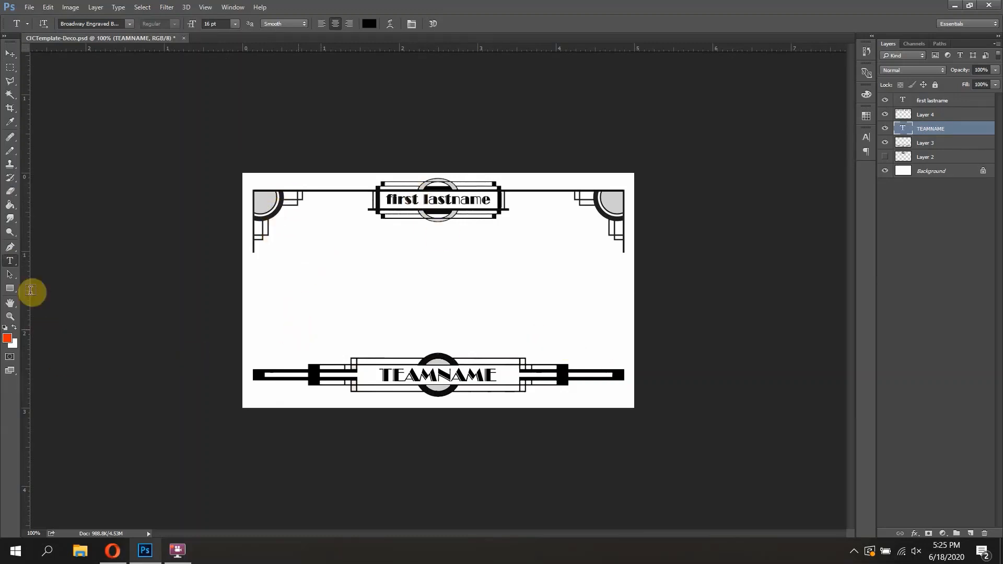
Replace the TEAMNAME placeholder in the lower banner with CLEVELAND INDIANS.
{"action": "left_click", "coordinate": [436, 374]}
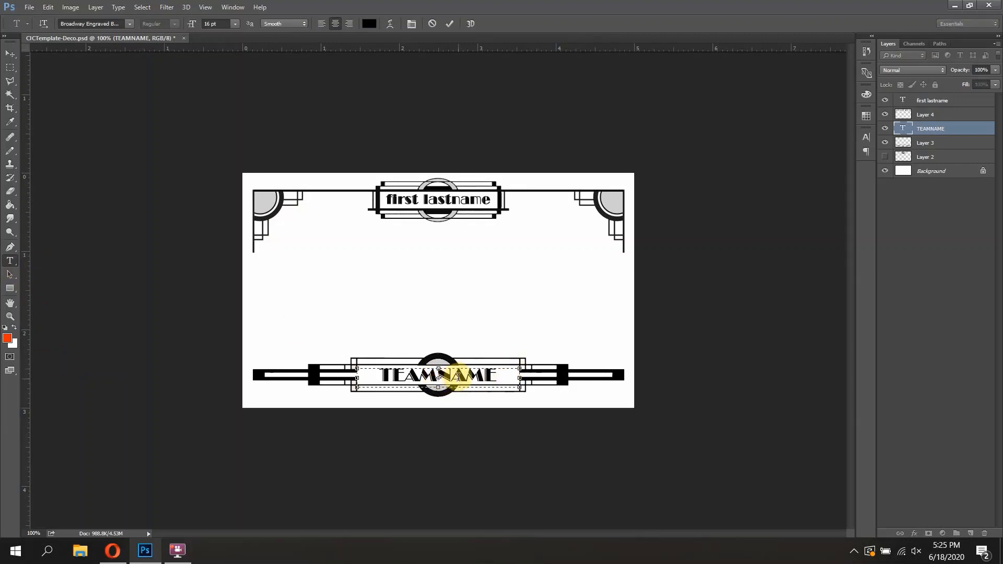
{"action": "double_click", "coordinate": [459, 377]}
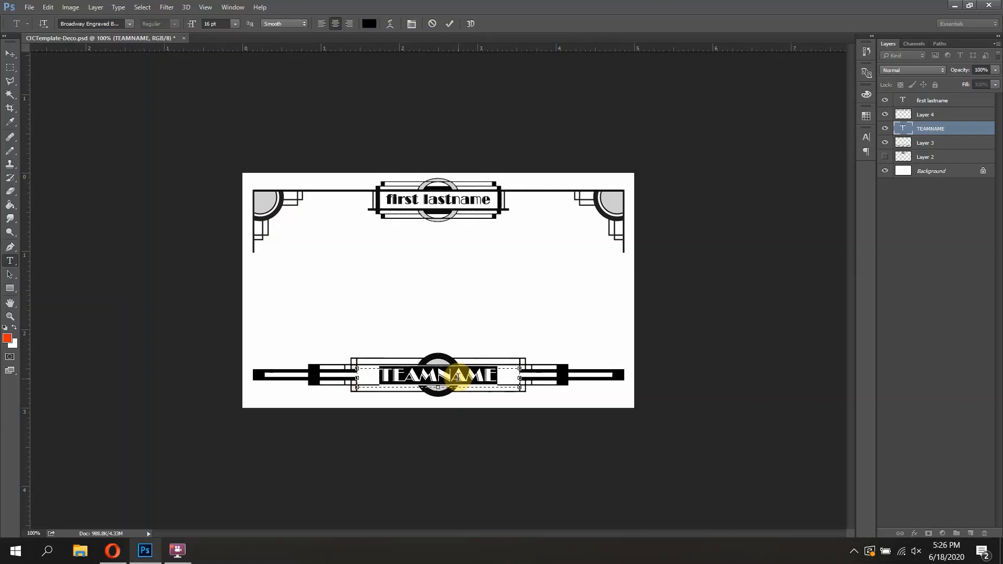
{"action": "type", "text": "CLE"}
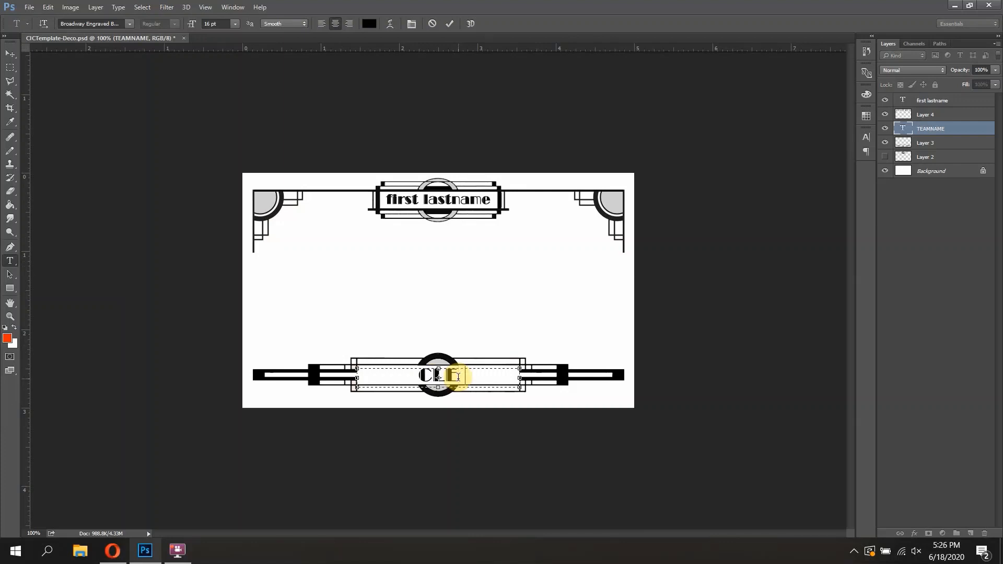
{"action": "type", "text": "VELAND"}
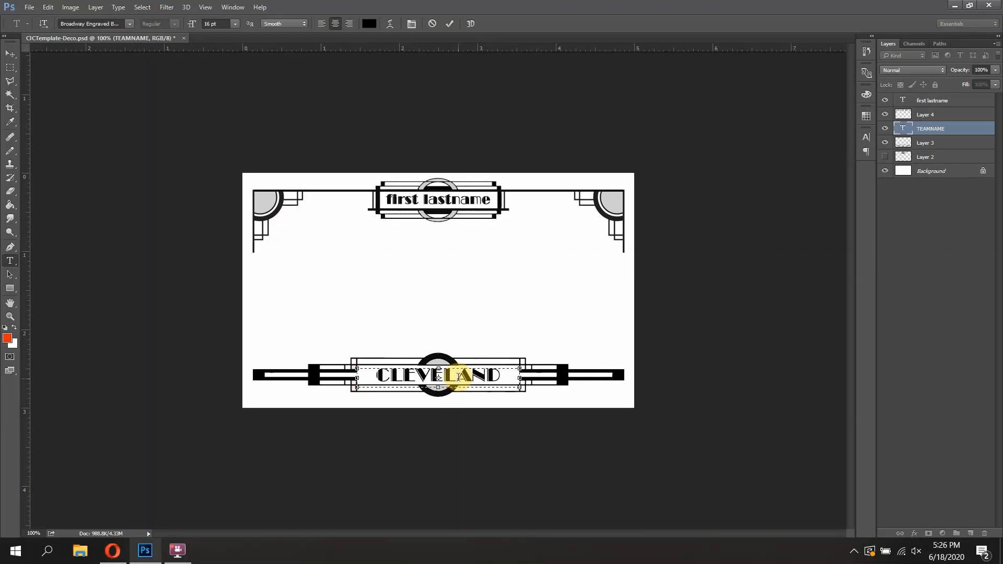
Set the font size of the whole team name text to 11.5 pt so it fits the lower banner.
{"action": "key", "text": "shift+Left"}
{"action": "key", "text": "shift+Left"}
{"action": "key", "text": "shift+Left"}
{"action": "key", "text": "shift+Left"}
{"action": "key", "text": "shift+Left"}
{"action": "key", "text": "shift+Left"}
{"action": "key", "text": "shift+Left"}
{"action": "key", "text": "shift+Left"}
{"action": "key", "text": "shift+Left"}
{"action": "left_click", "coordinate": [209, 24]}
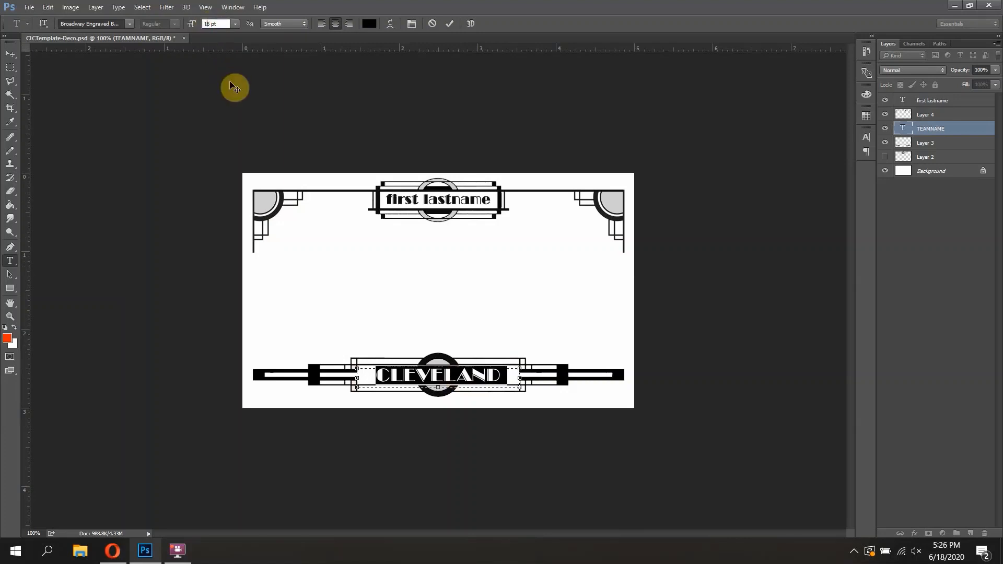
{"action": "type", "text": "5"}
{"action": "key", "text": "Return"}
{"action": "key", "text": "BackSpace"}
{"action": "type", "text": "2"}
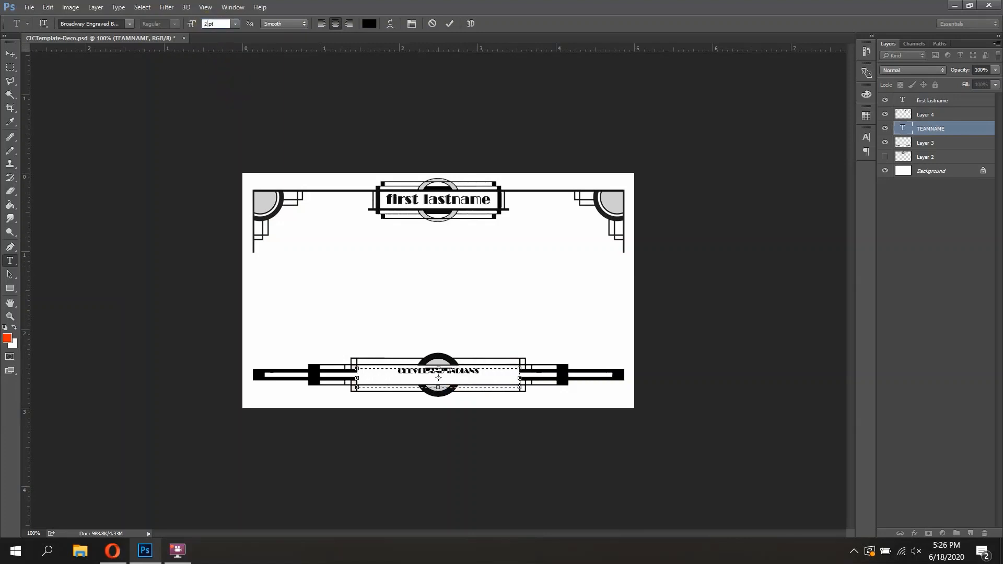
{"action": "type", "text": "1"}
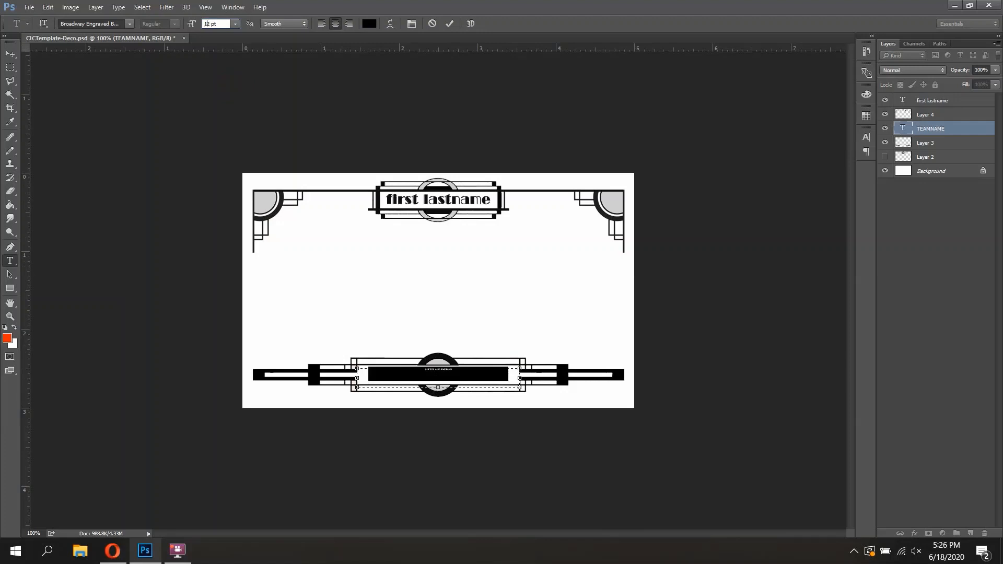
{"action": "key", "text": "BackSpace"}
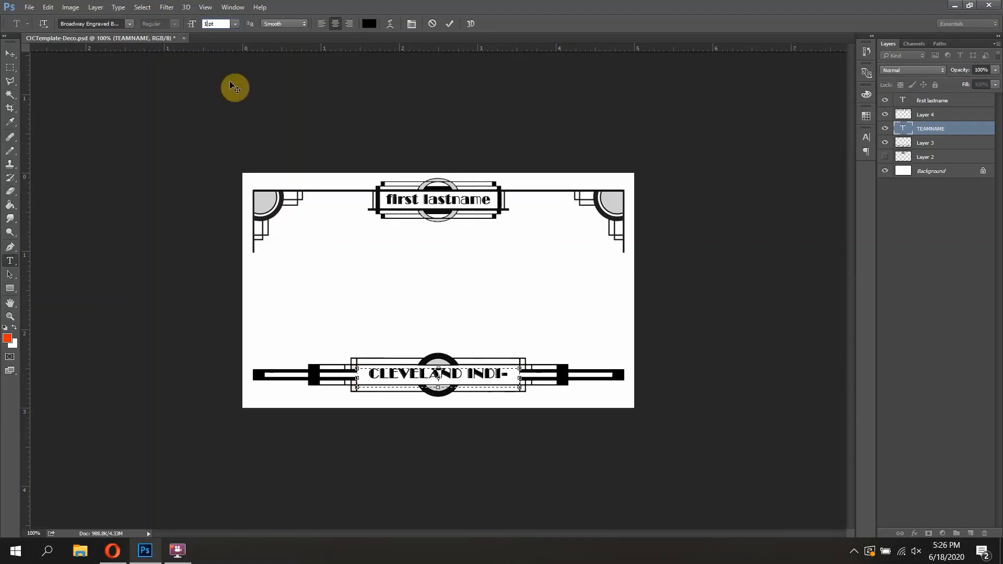
{"action": "type", "text": "1.5"}
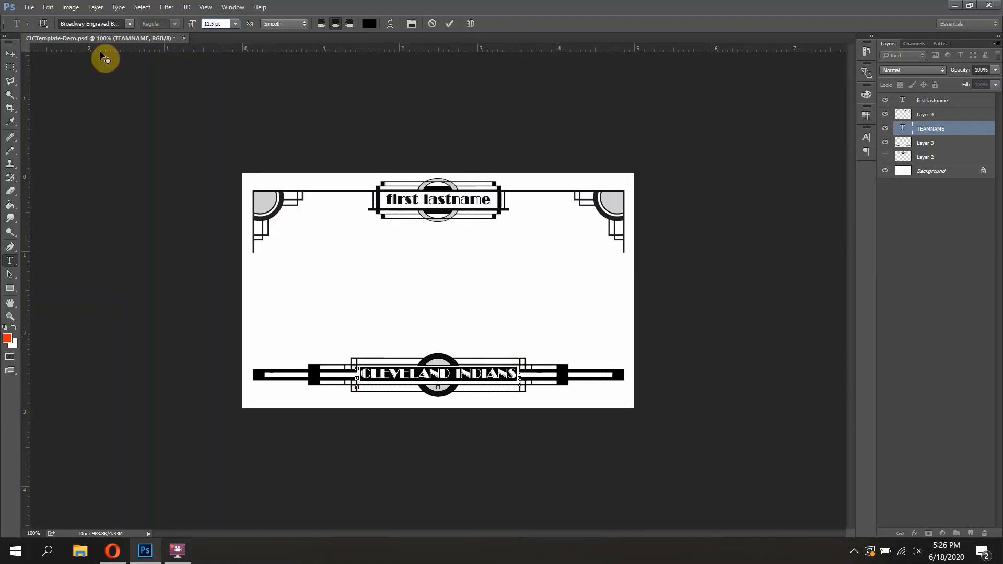
Commit the team name text and nudge it down slightly to centre it vertically in the lower banner.
{"action": "left_click", "coordinate": [10, 56]}
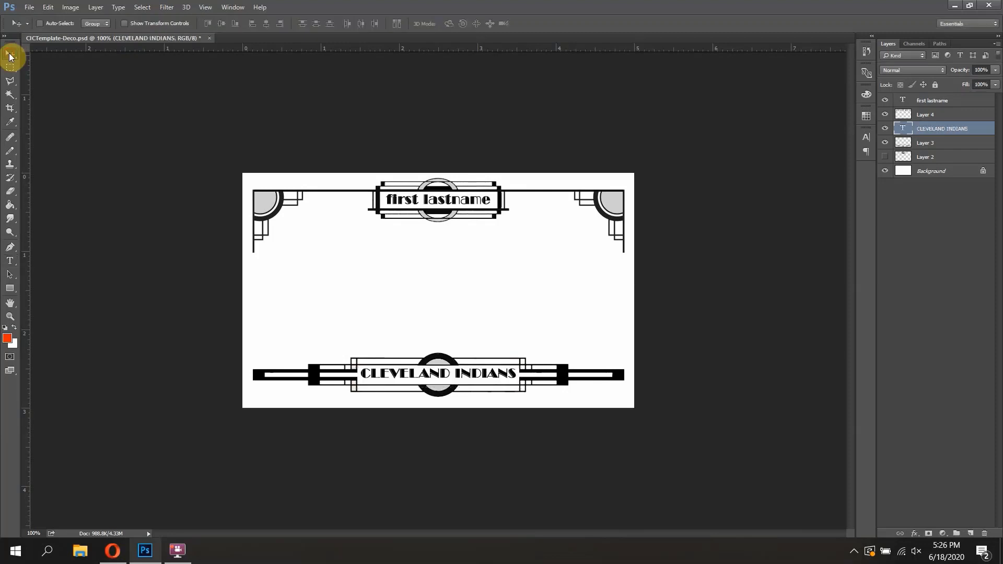
{"action": "key", "text": "Down"}
{"action": "key", "text": "Down"}
{"action": "key", "text": "Down"}
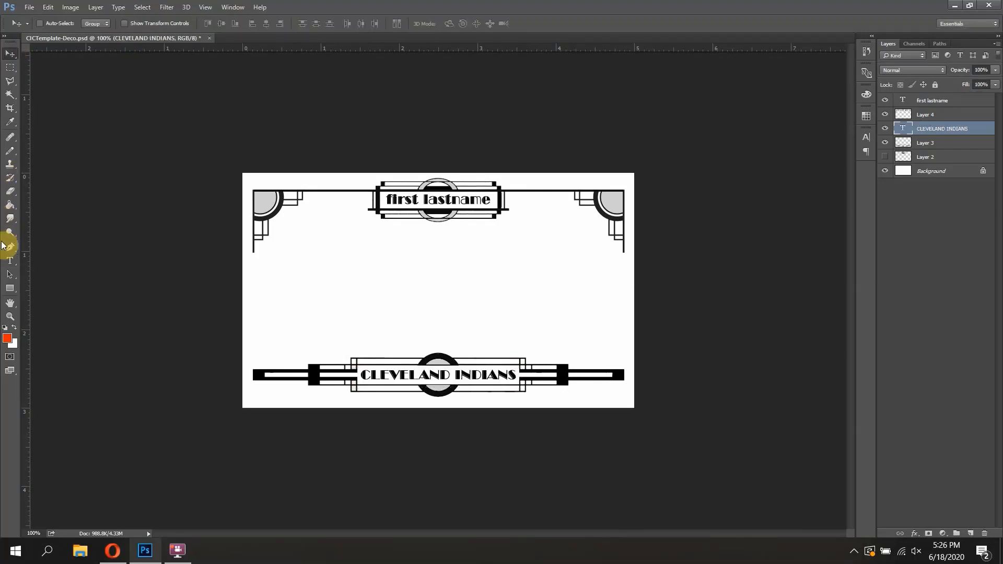
Replace the first lastname placeholder with the player's full name in lowercase, using a double space between first and last name.
{"action": "left_click", "coordinate": [14, 261]}
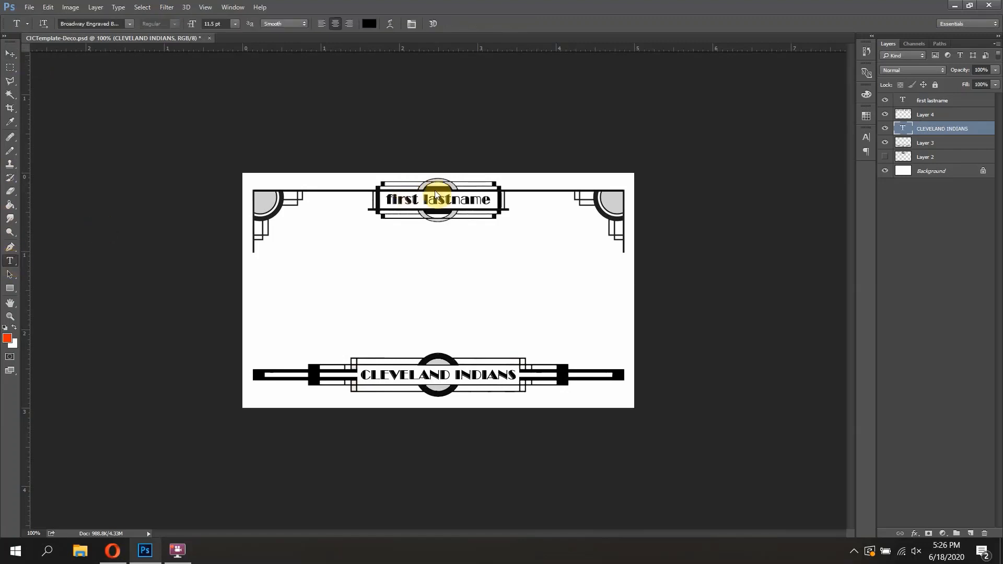
{"action": "triple_click", "coordinate": [450, 199]}
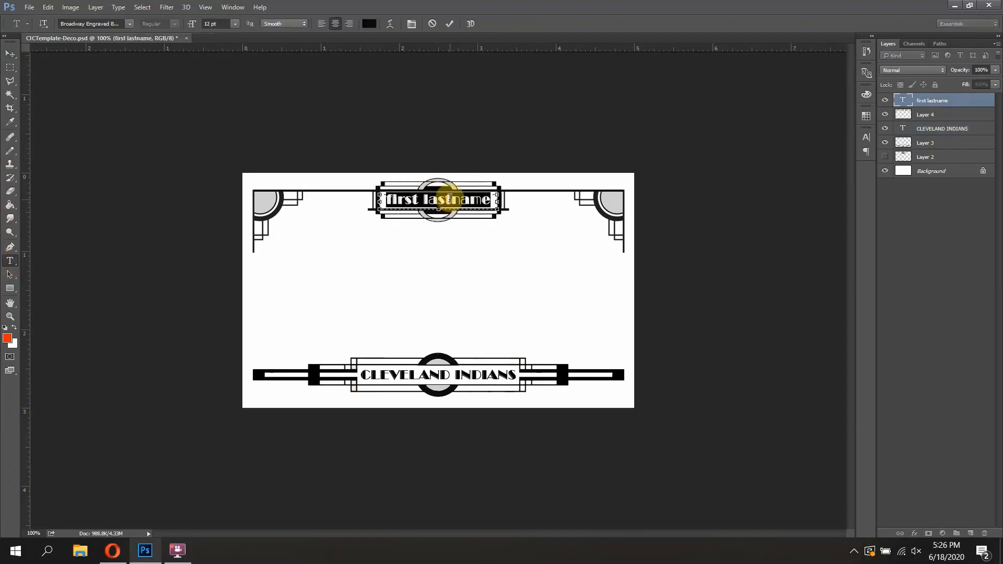
{"action": "type", "text": "MIKE PAXTON"}
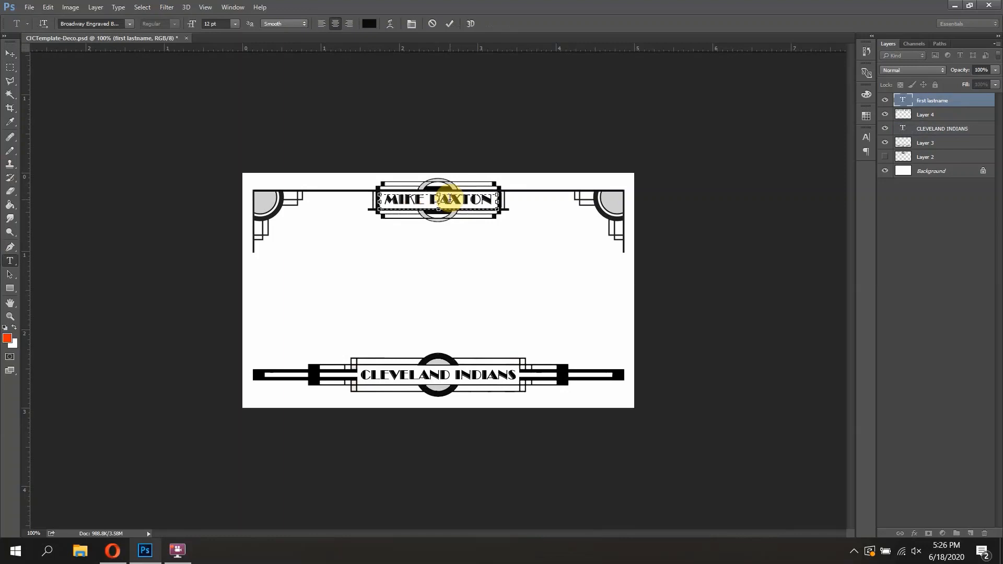
{"action": "key", "text": "BackSpace"}
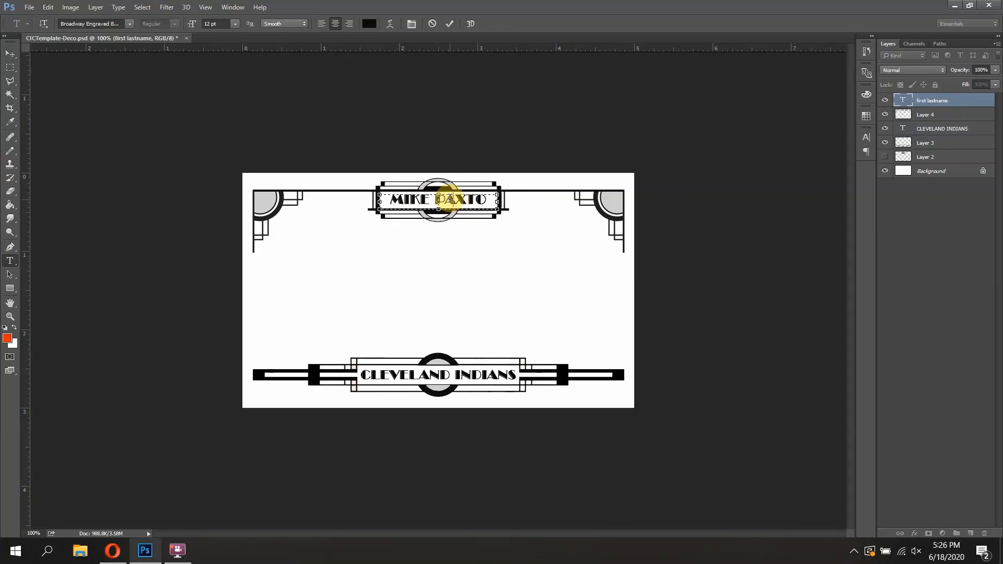
{"action": "key", "text": "ctrl+a"}
{"action": "key", "text": "BackSpace"}
{"action": "type", "text": "mike paxton"}
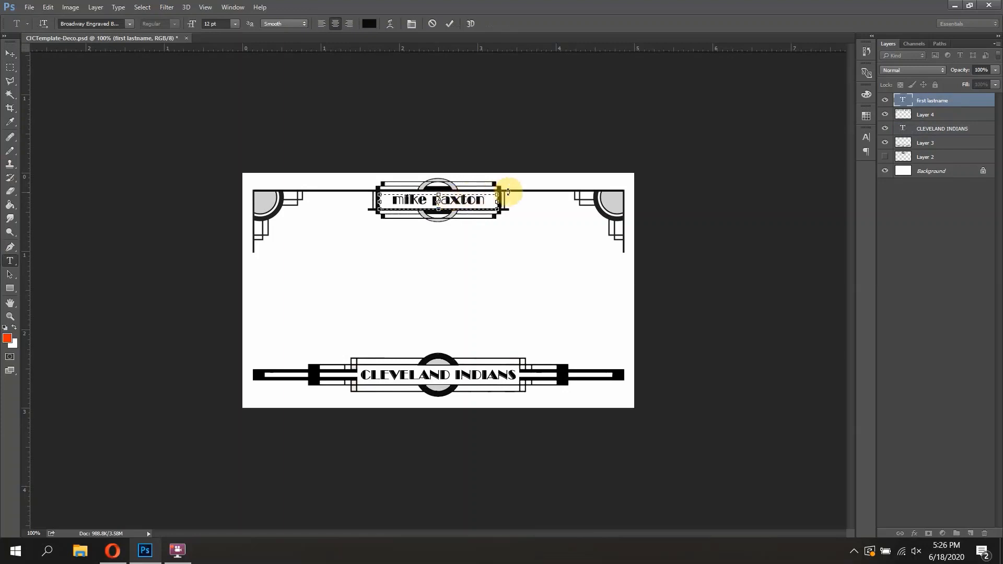
{"action": "left_click", "coordinate": [428, 205]}
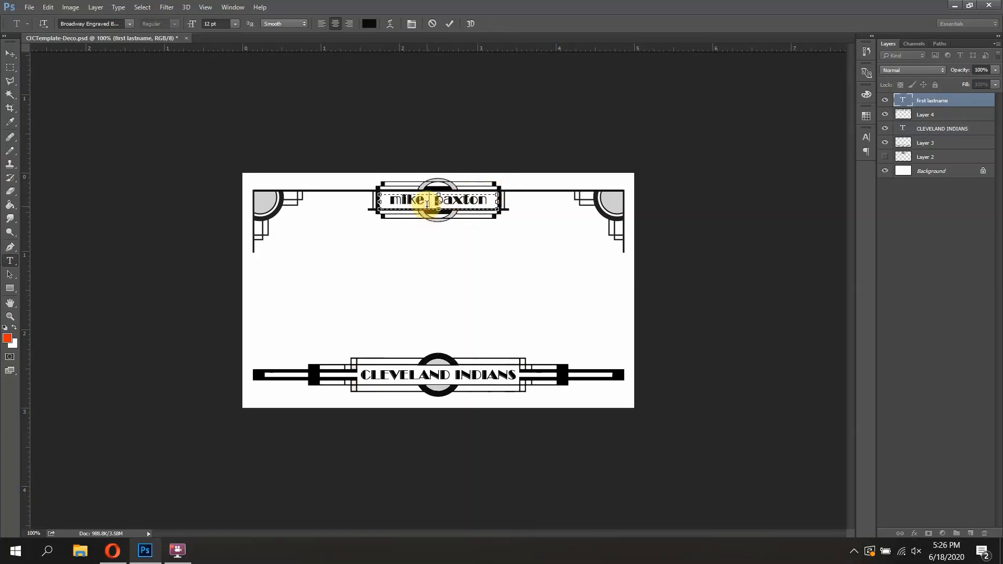
{"action": "key", "text": "BackSpace"}
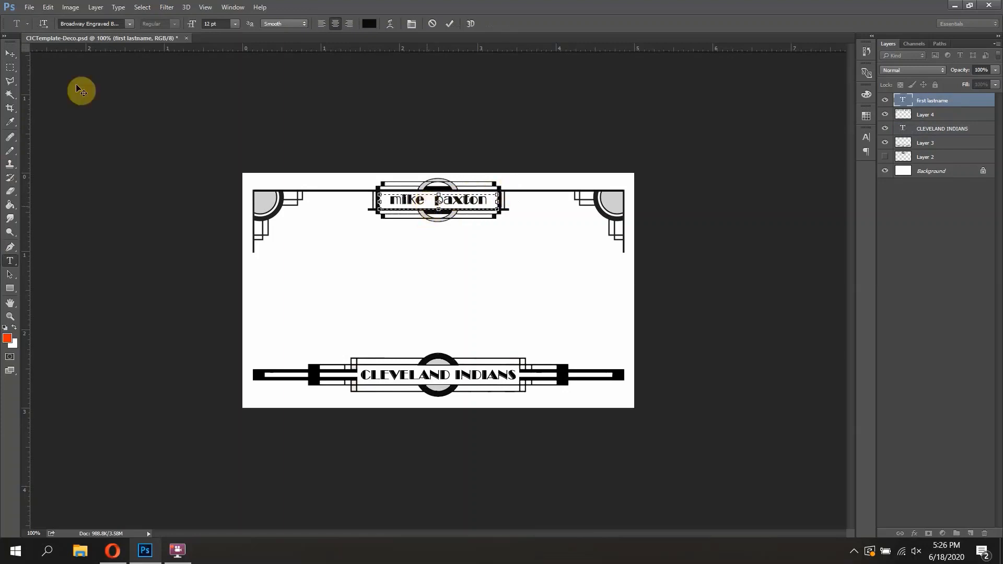
{"action": "left_click", "coordinate": [10, 55]}
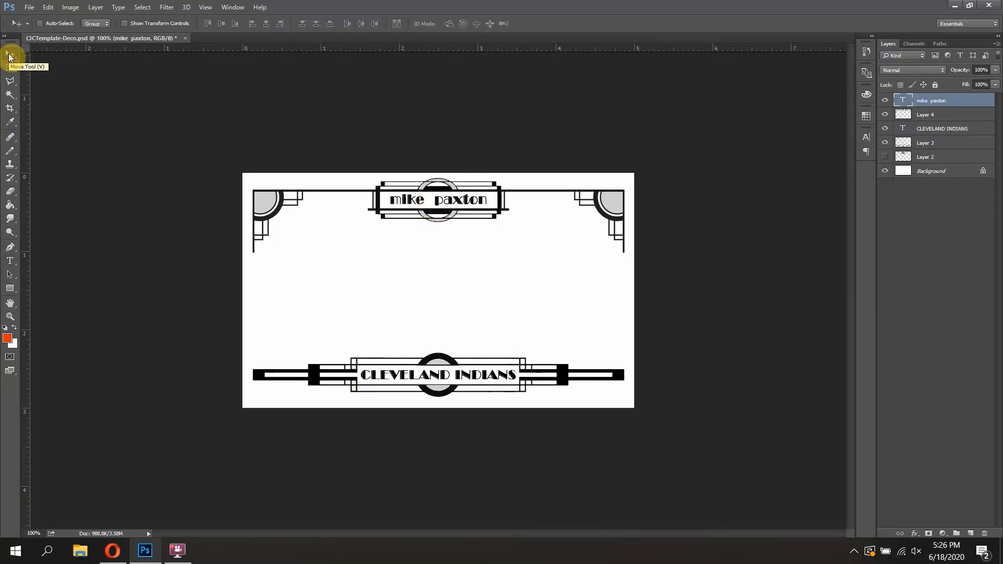
Fill the quarter circles in both upper corners on Layer 4 with the red foreground colour (#da0303).
{"action": "left_click", "coordinate": [7, 338]}
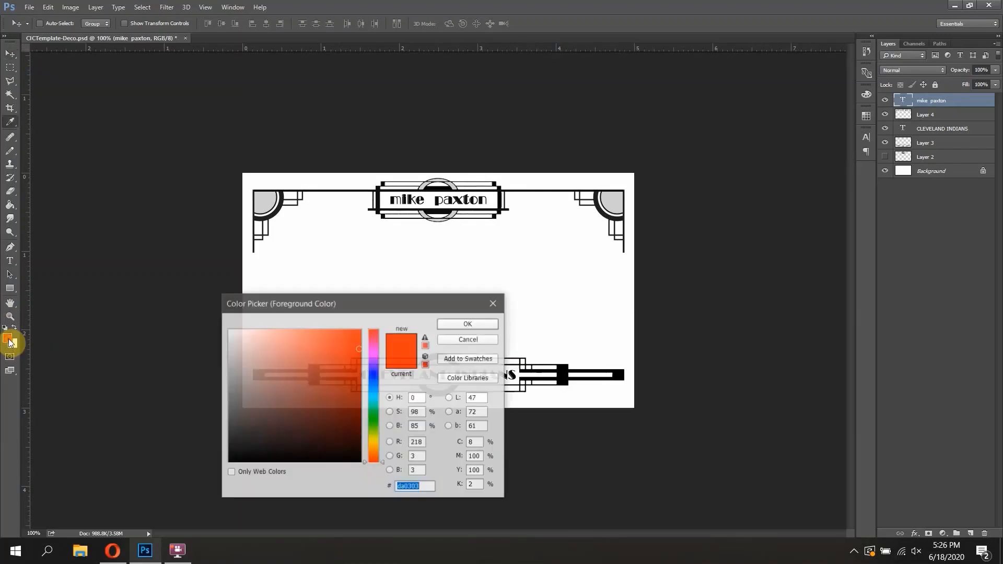
{"action": "left_click", "coordinate": [480, 326]}
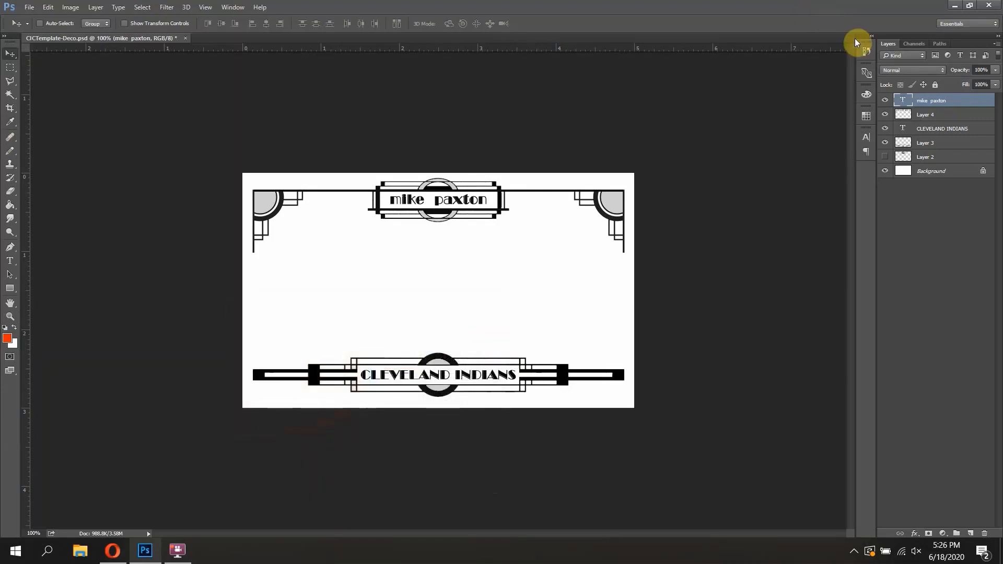
{"action": "left_click", "coordinate": [926, 117]}
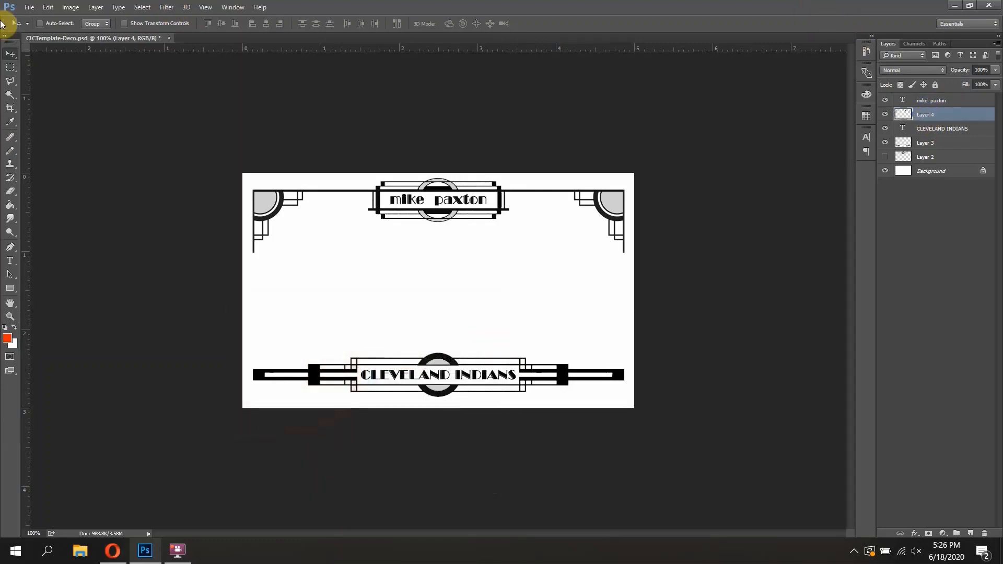
{"action": "left_click", "coordinate": [12, 207]}
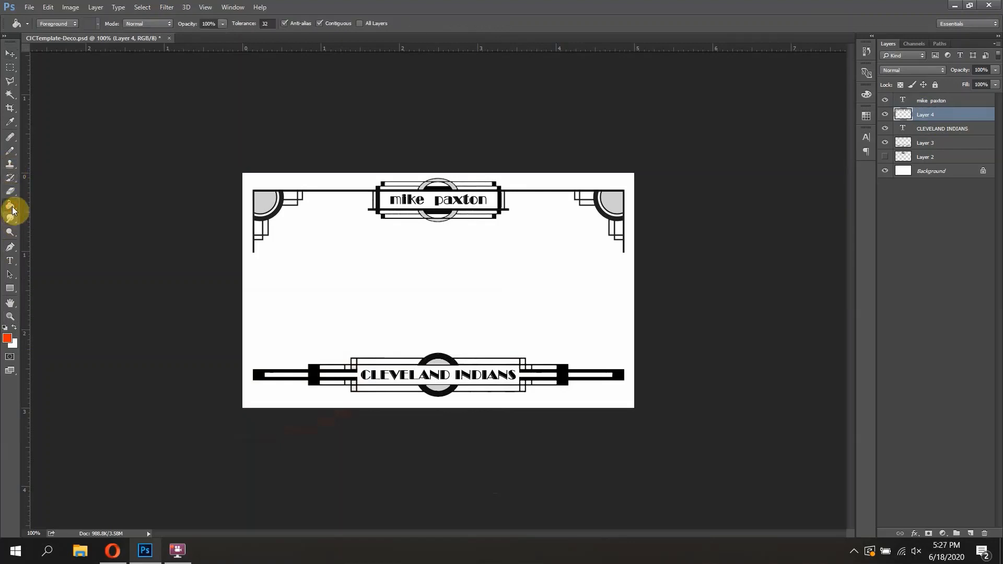
{"action": "left_click", "coordinate": [261, 201]}
{"action": "left_click", "coordinate": [614, 201]}
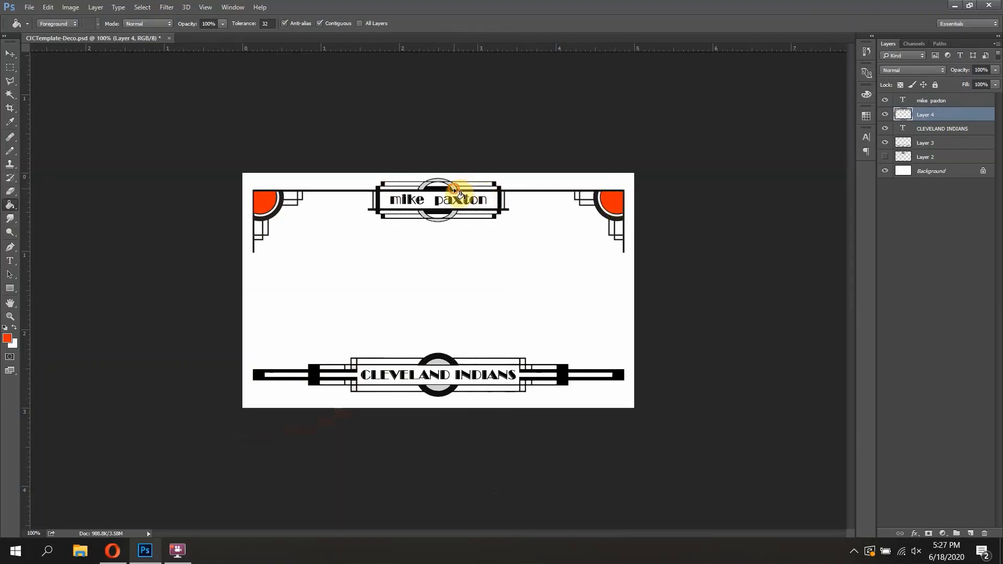
Fill the ring behind the player name on Layer 4 and the circle behind the team name on Layer 3 with the same red.
{"action": "left_click", "coordinate": [425, 216]}
{"action": "left_click", "coordinate": [453, 217]}
{"action": "left_click", "coordinate": [938, 147]}
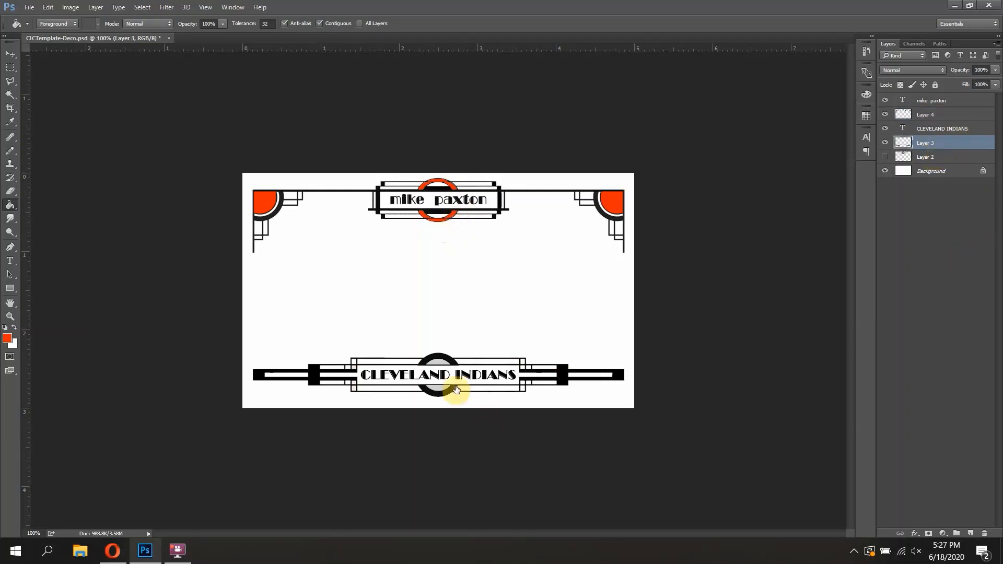
{"action": "left_click", "coordinate": [438, 361]}
Change the foreground colour to dark blue (#04026c) and activate the Paint Bucket tool.
{"action": "left_click", "coordinate": [8, 339]}
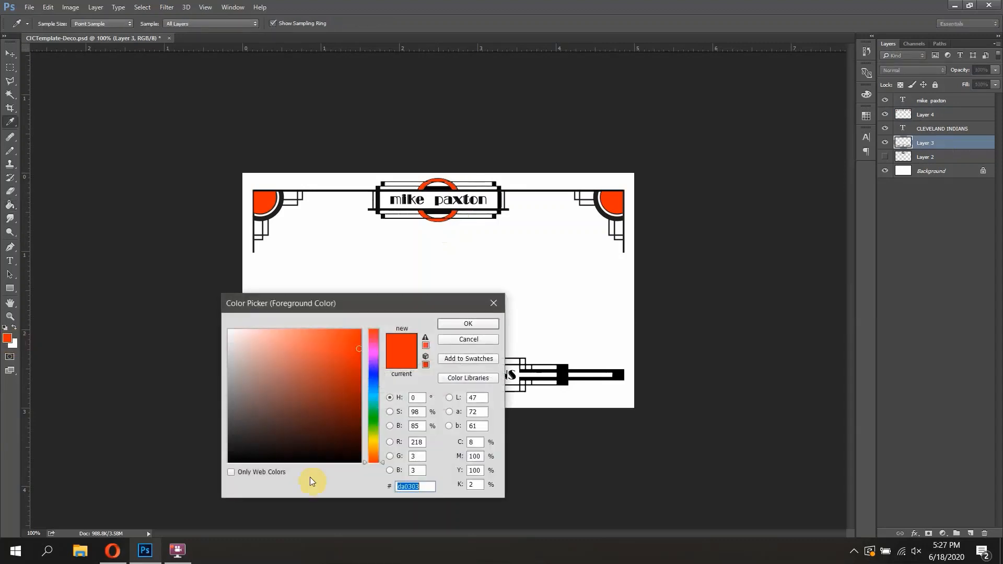
{"action": "left_click", "coordinate": [374, 373]}
{"action": "left_click_drag", "start_coordinate": [351, 412], "coordinate": [358, 405]}
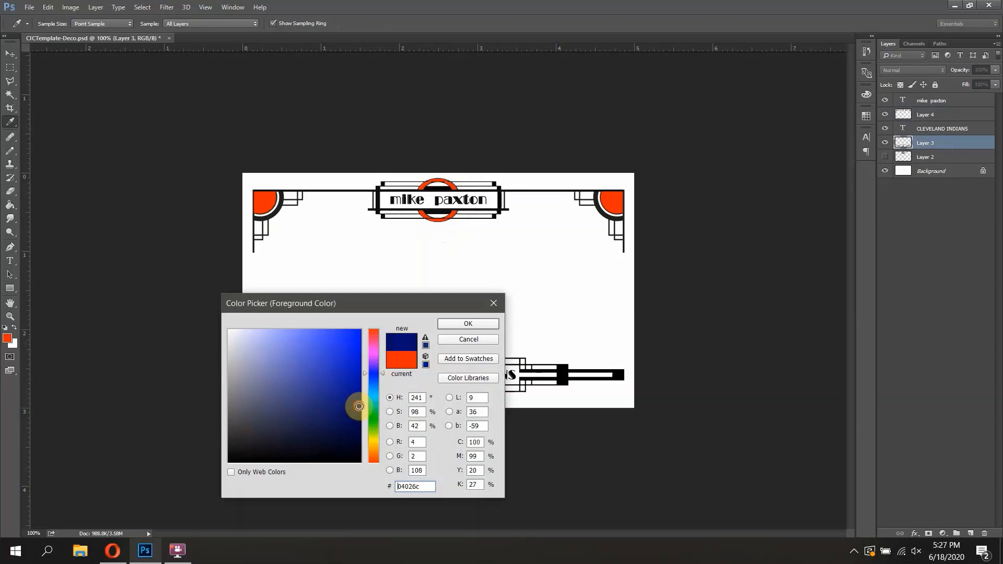
{"action": "left_click", "coordinate": [483, 323]}
{"action": "key", "text": "g"}
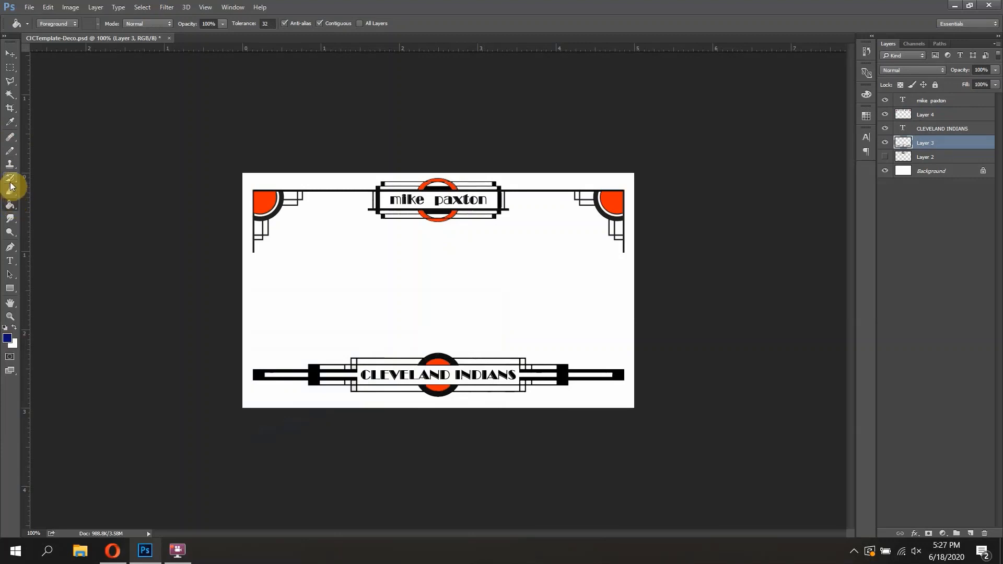
Recolour the entire player name text dark blue (#04026c), sampling the current foreground colour.
{"action": "left_click", "coordinate": [10, 261]}
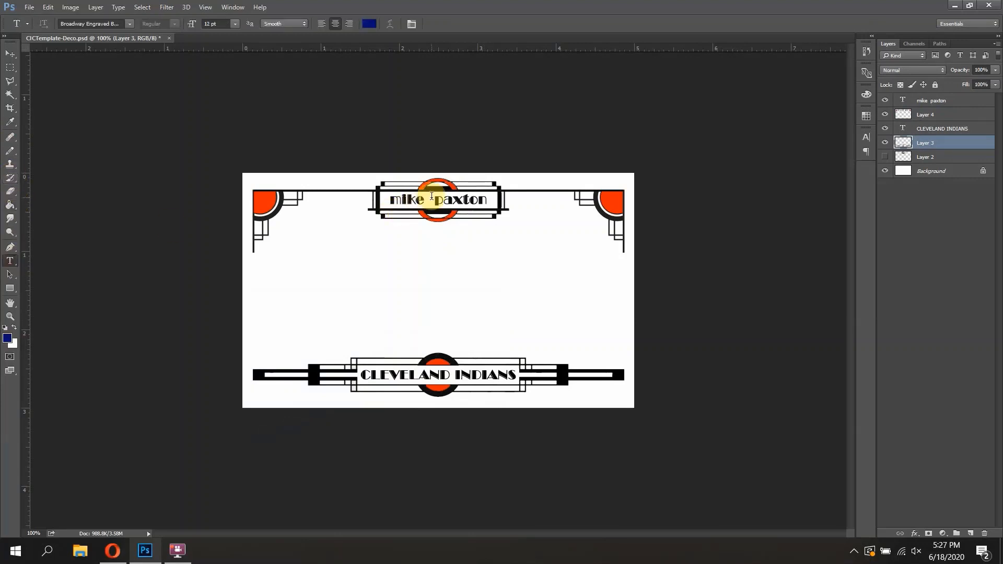
{"action": "triple_click", "coordinate": [410, 198]}
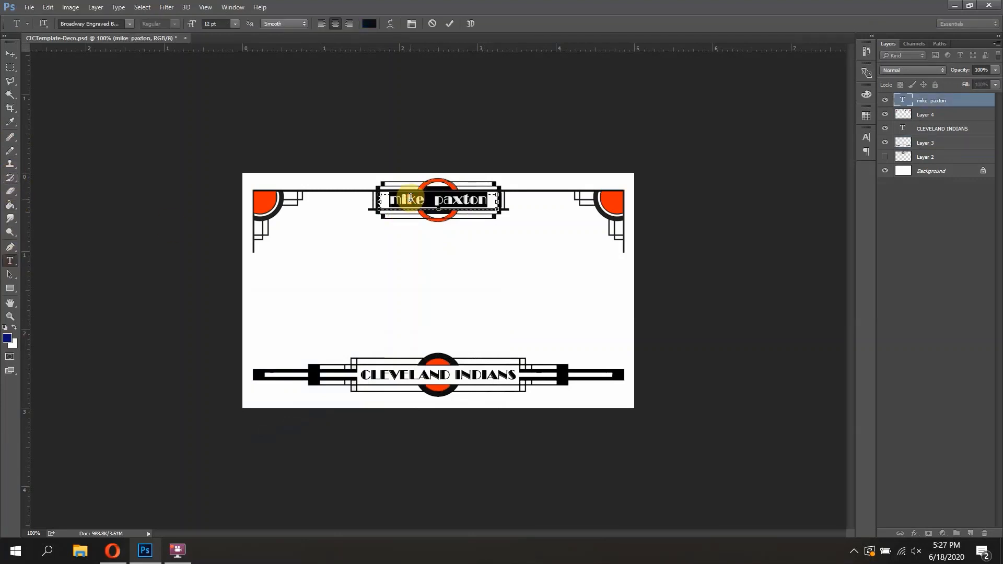
{"action": "left_click", "coordinate": [369, 23]}
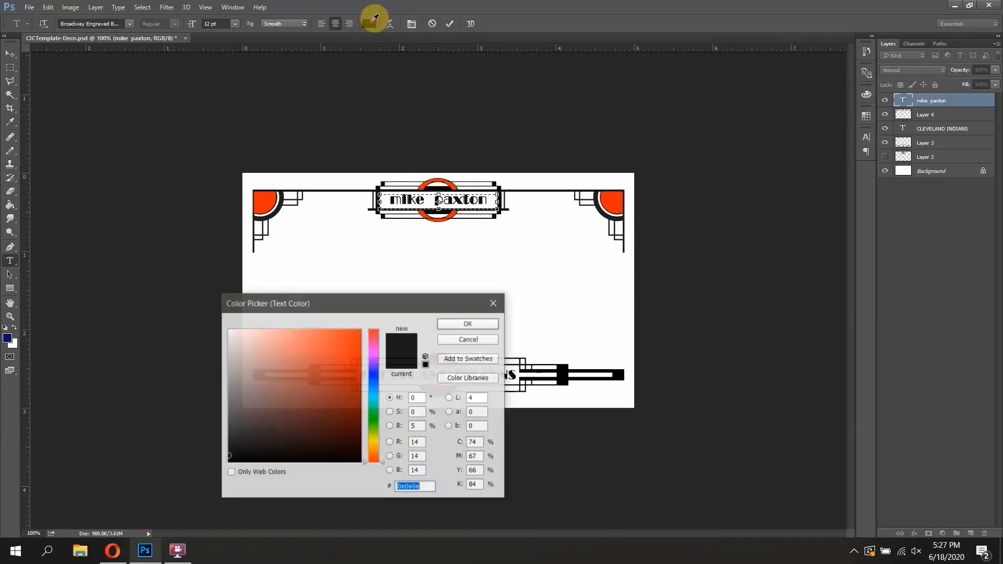
{"action": "left_click", "coordinate": [9, 333]}
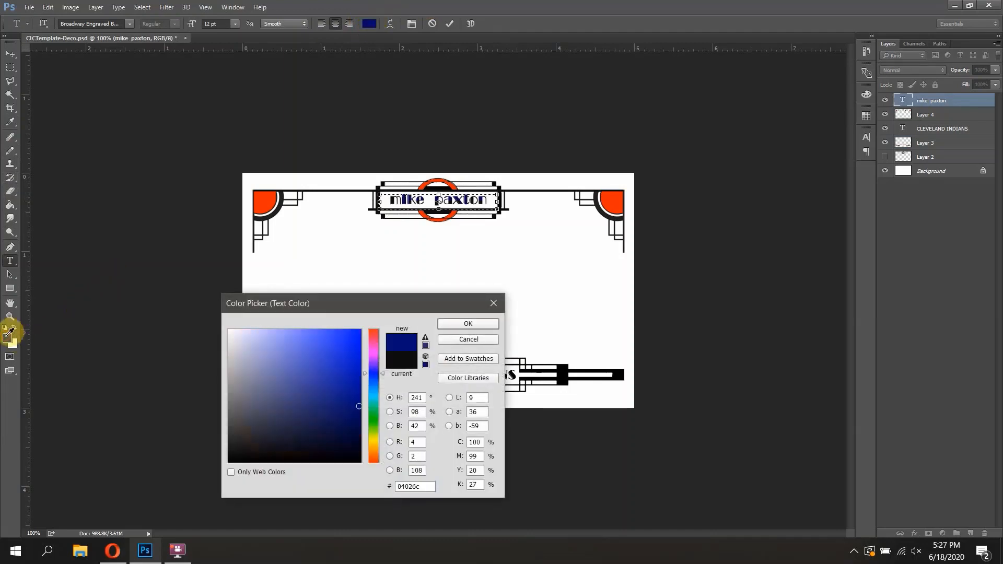
{"action": "left_click", "coordinate": [472, 324]}
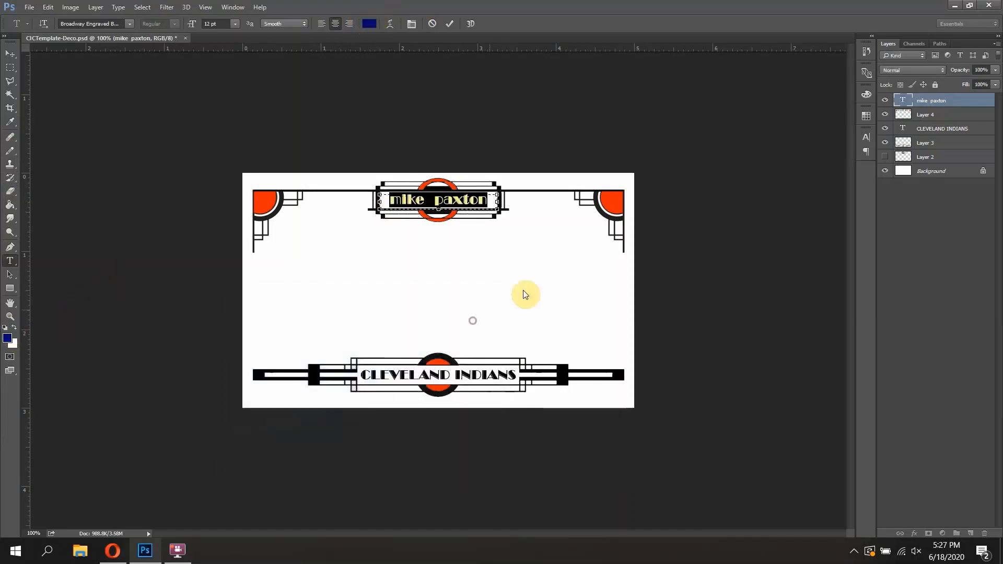
Recolour the entire CLEVELAND INDIANS text with the dark blue foreground colour and commit the text edit.
{"action": "left_click", "coordinate": [927, 130]}
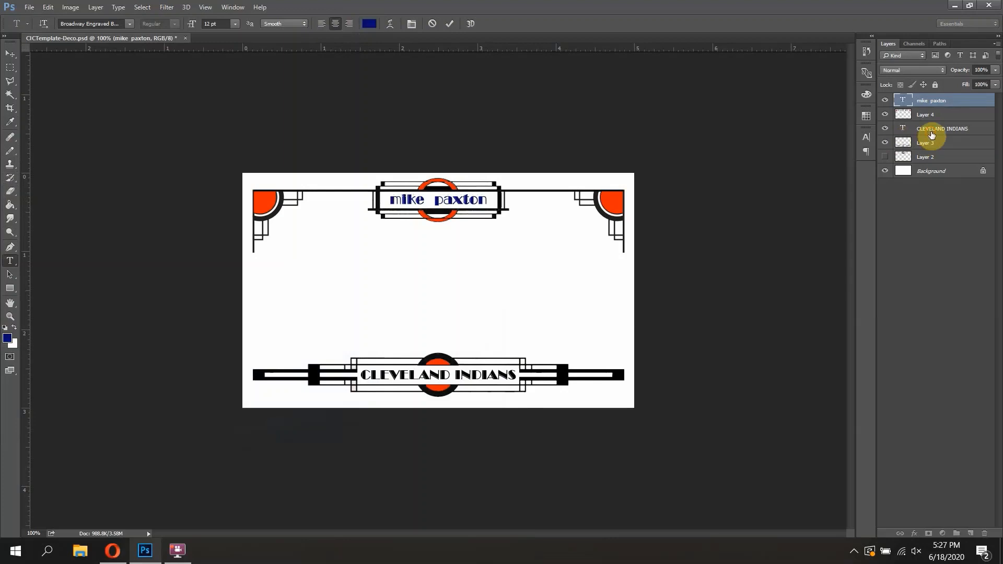
{"action": "double_click", "coordinate": [484, 375]}
{"action": "key", "text": "ctrl+a"}
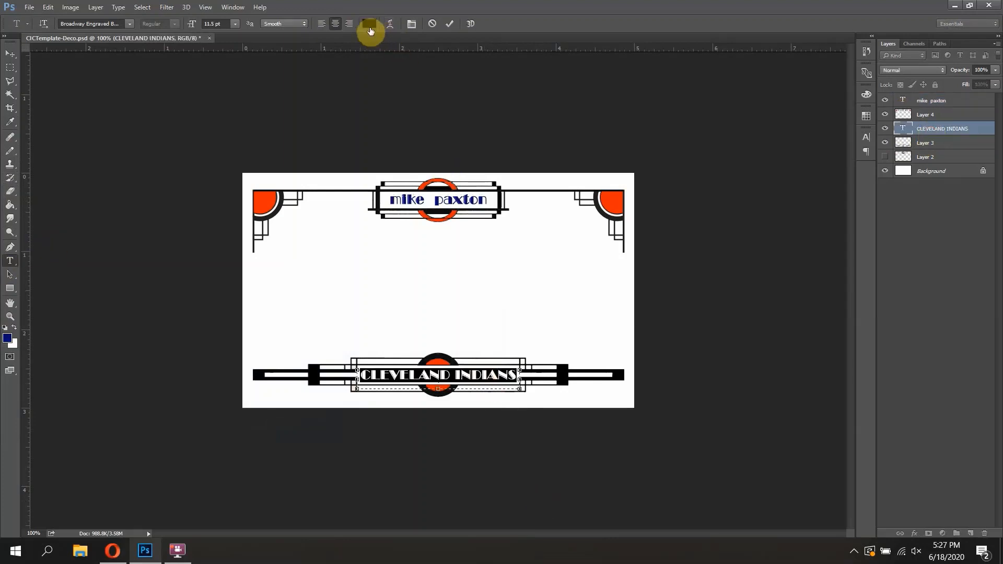
{"action": "left_click", "coordinate": [369, 23]}
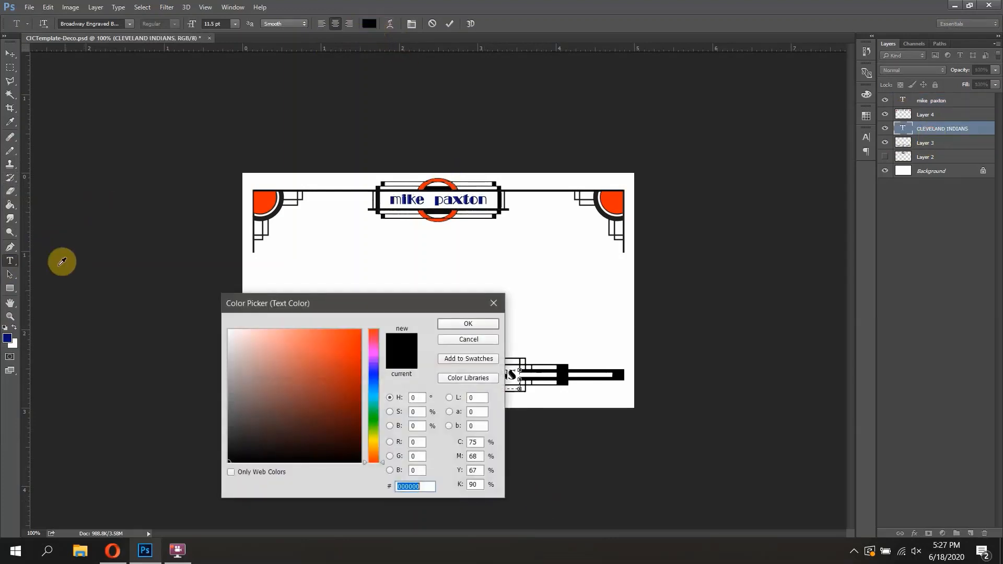
{"action": "left_click", "coordinate": [7, 337]}
{"action": "left_click", "coordinate": [468, 324]}
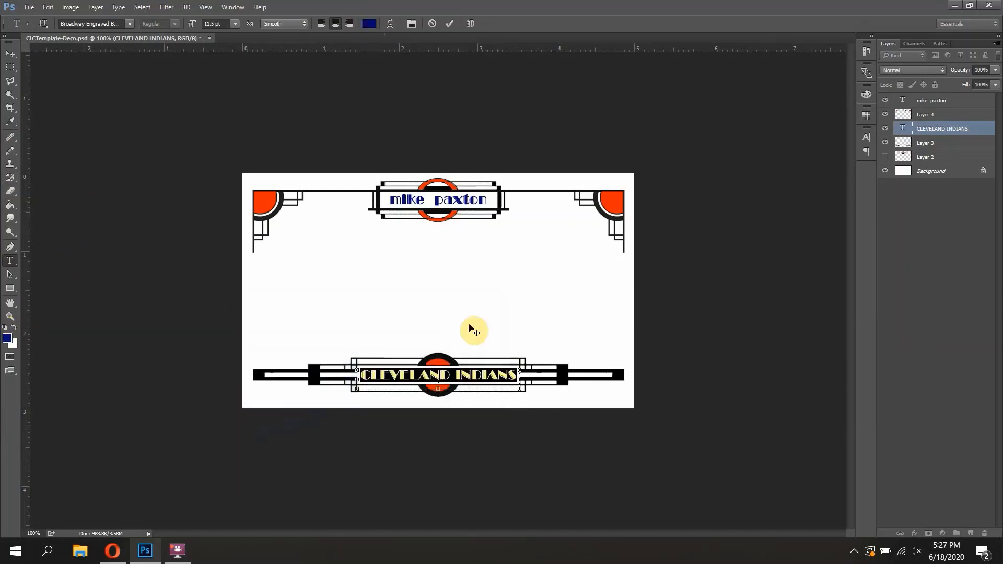
{"action": "left_click", "coordinate": [11, 53]}
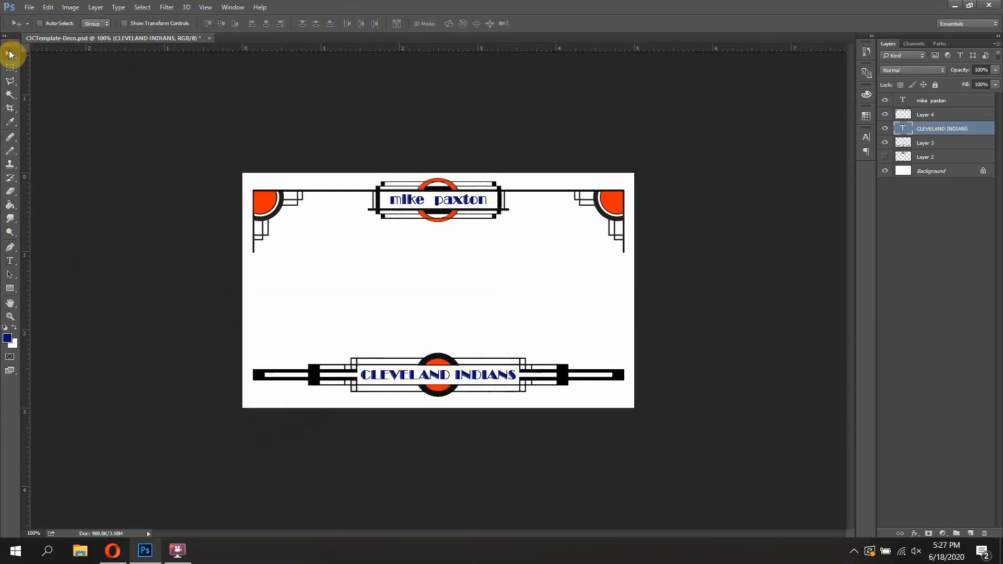
Save the card as a JPEG in the CICs folder, named with the player's lowercase surname, at Maximum quality (12), Baseline ("Standard").
{"action": "left_click", "coordinate": [29, 7]}
{"action": "left_click", "coordinate": [60, 152]}
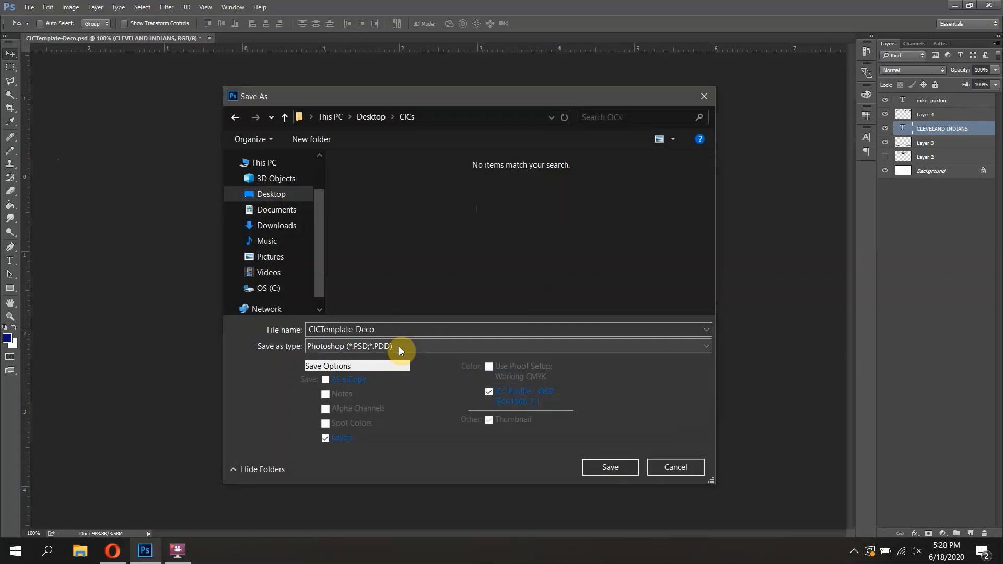
{"action": "left_click", "coordinate": [362, 345]}
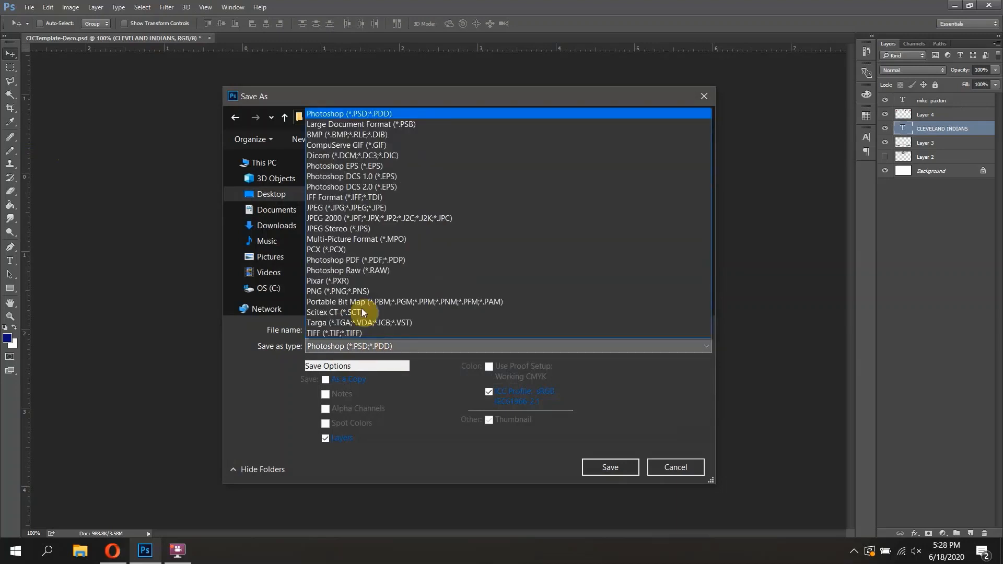
{"action": "left_click", "coordinate": [337, 208]}
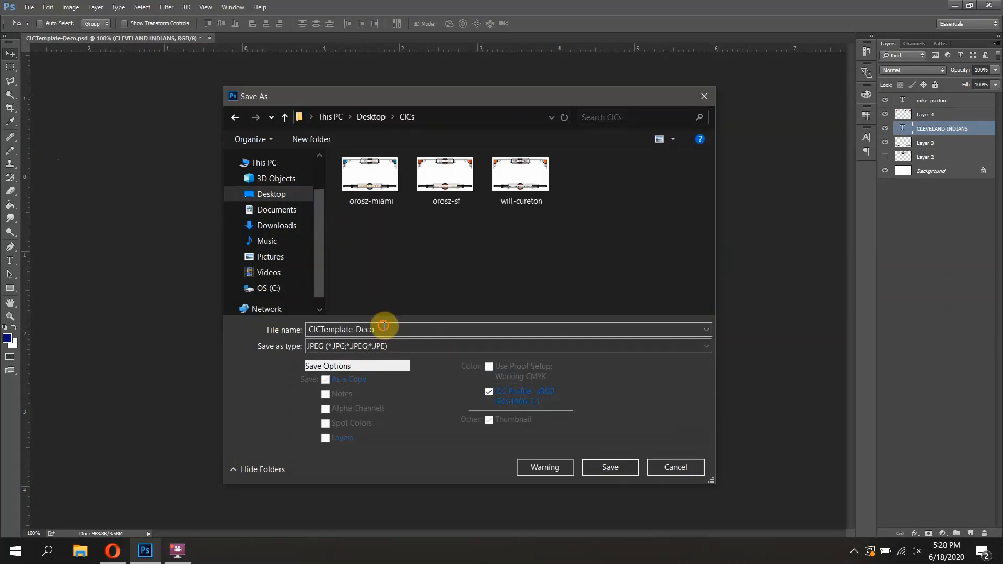
{"action": "type", "text": "paxton"}
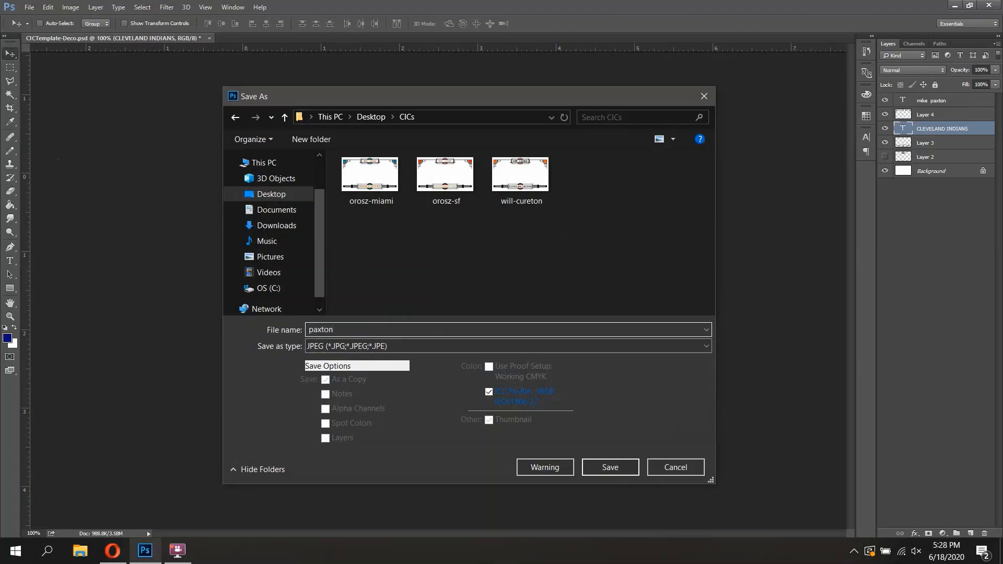
{"action": "left_click", "coordinate": [610, 467]}
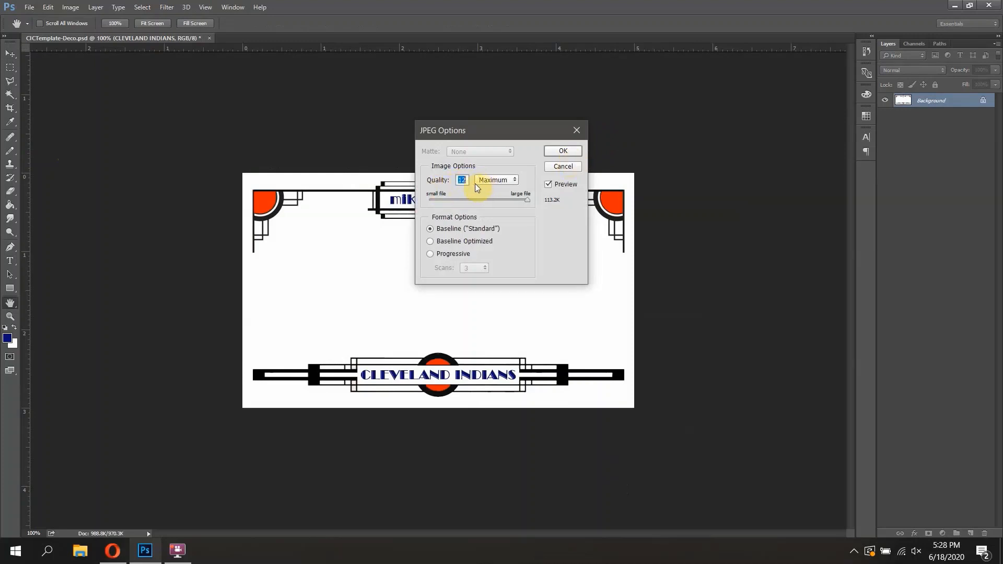
{"action": "left_click", "coordinate": [575, 155]}
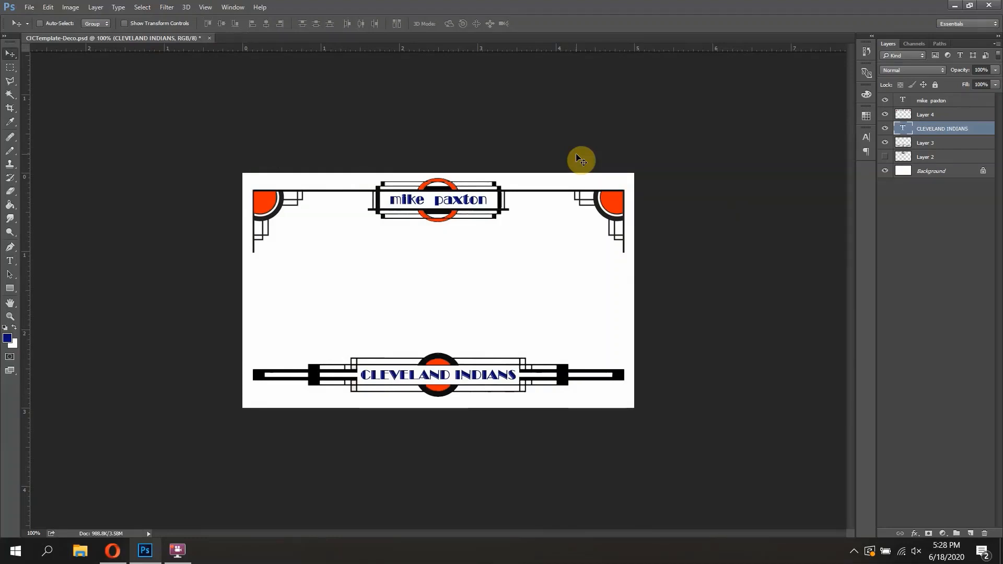
{"action": "left_click", "coordinate": [178, 552]}
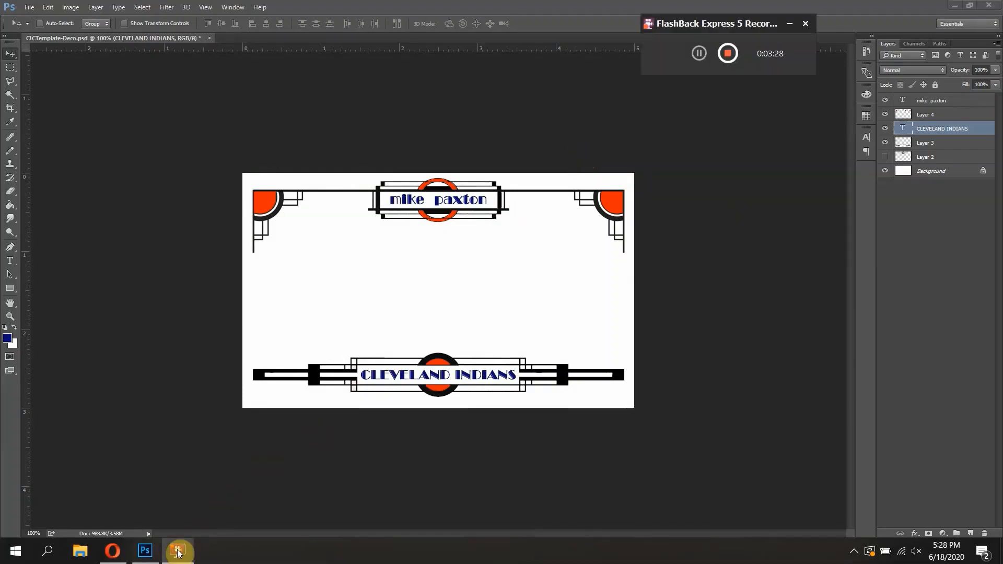